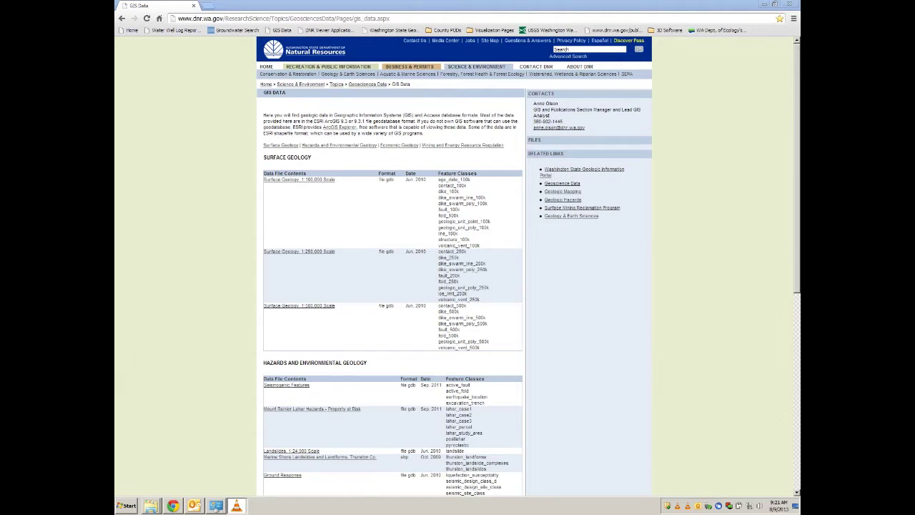
Download the zipped Whatcom County KMZ from the Google Earth 1:100,000 scale surface geology 3D overlays list
{"action": "left_click_drag", "start_coordinate": [391, 18], "coordinate": [177, 18]}
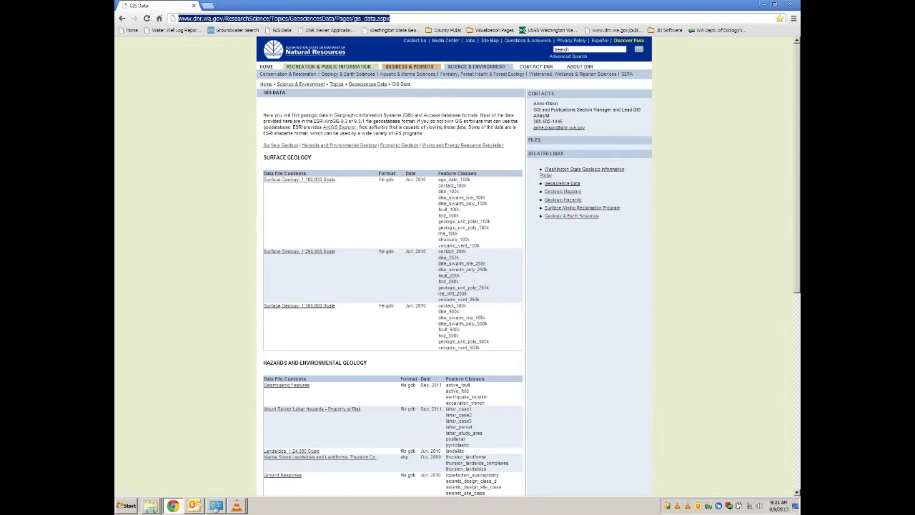
{"action": "scroll", "coordinate": [392, 266], "scroll_direction": "down", "scroll_amount": 5}
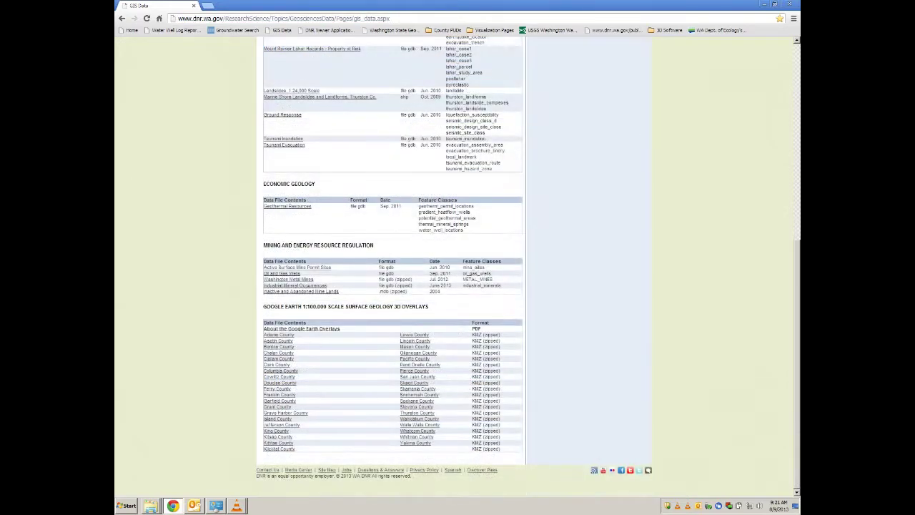
{"action": "left_click_drag", "start_coordinate": [429, 306], "coordinate": [263, 306]}
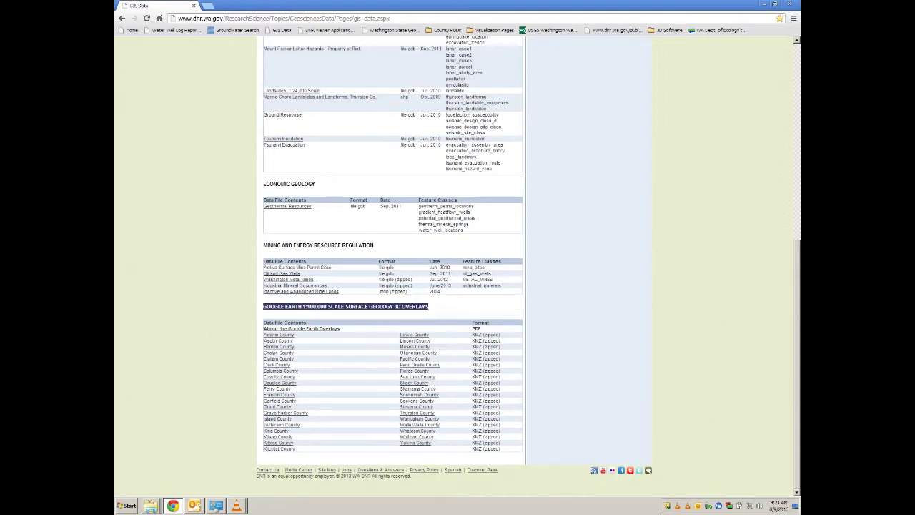
{"action": "left_click_drag", "start_coordinate": [289, 431], "coordinate": [436, 432]}
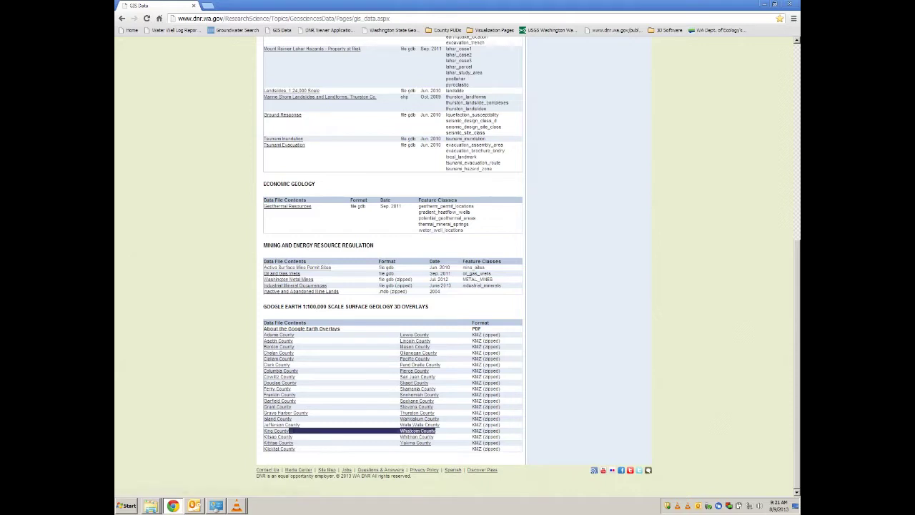
{"action": "left_click", "coordinate": [417, 431]}
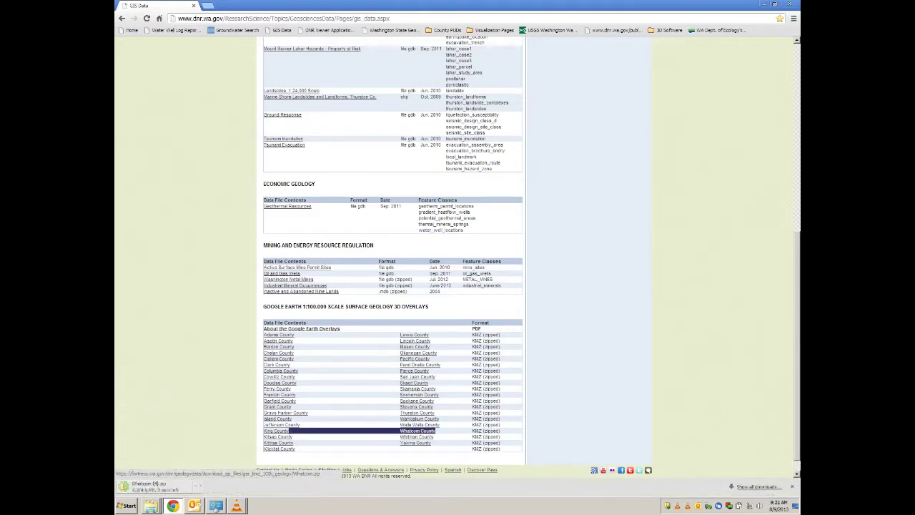
Open the downloaded Whatcom archive, load Whatcom.kmz into Google Earth Pro and dismiss the start-up tip
{"action": "left_click", "coordinate": [149, 486]}
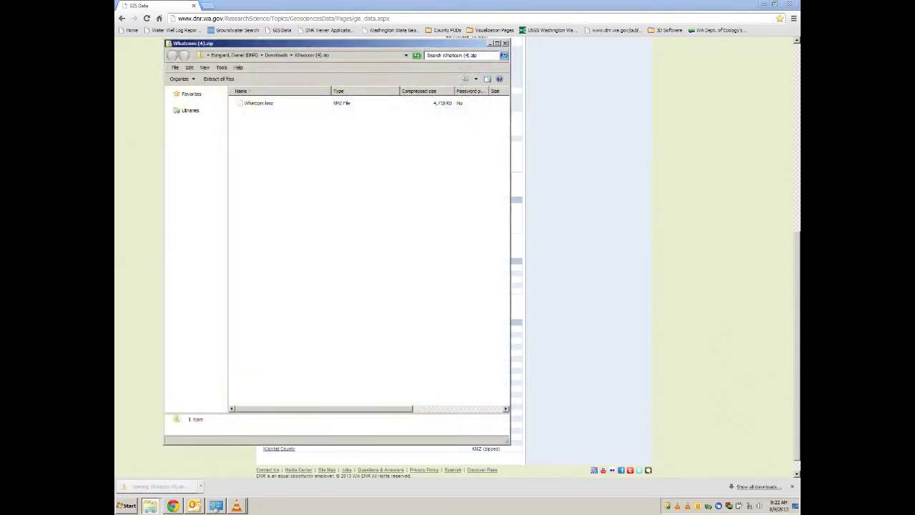
{"action": "left_click", "coordinate": [258, 103]}
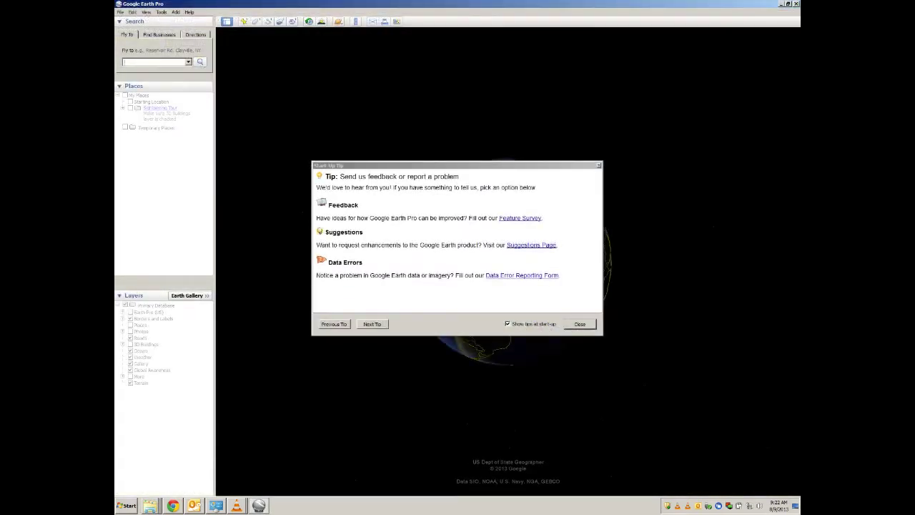
{"action": "key", "text": "Escape"}
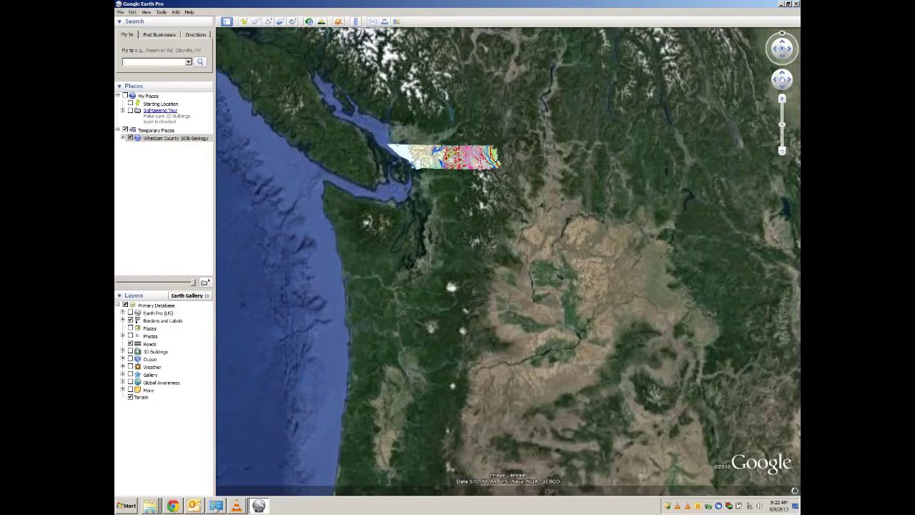
Frame the geology overlay around the snow-capped volcano in an oblique 3D view and expand the Whatcom County 100k Geology sublayers
{"action": "scroll", "coordinate": [439, 171], "scroll_direction": "up", "scroll_amount": 3}
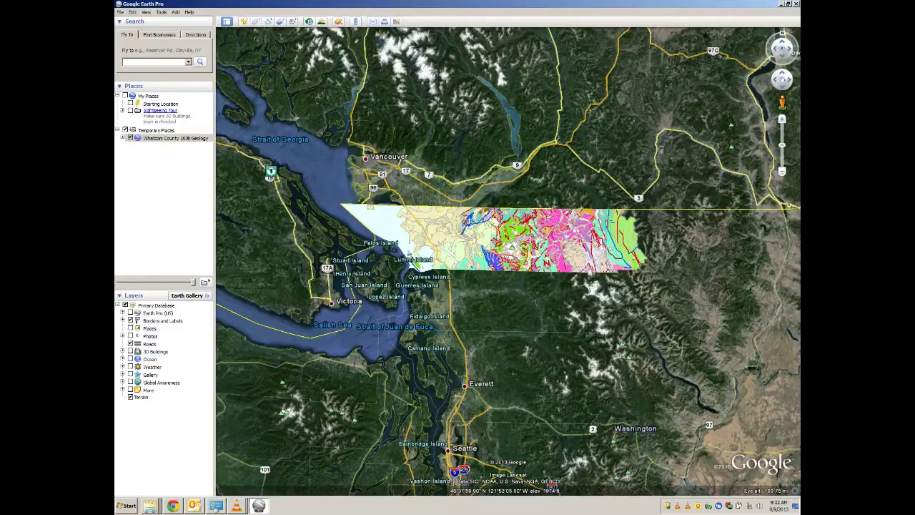
{"action": "left_click_drag", "start_coordinate": [498, 279], "coordinate": [498, 346]}
{"action": "scroll", "coordinate": [499, 346], "scroll_direction": "up", "scroll_amount": 6}
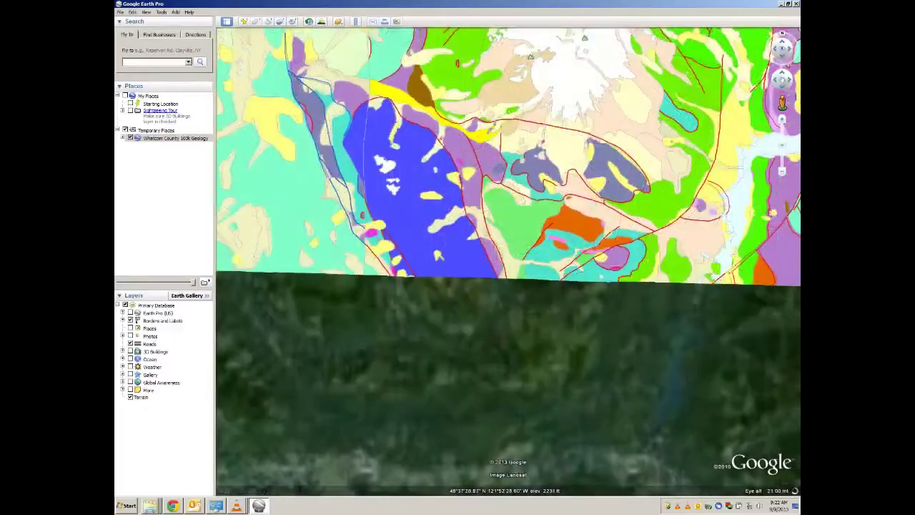
{"action": "scroll", "coordinate": [506, 303], "scroll_direction": "down", "scroll_amount": 5}
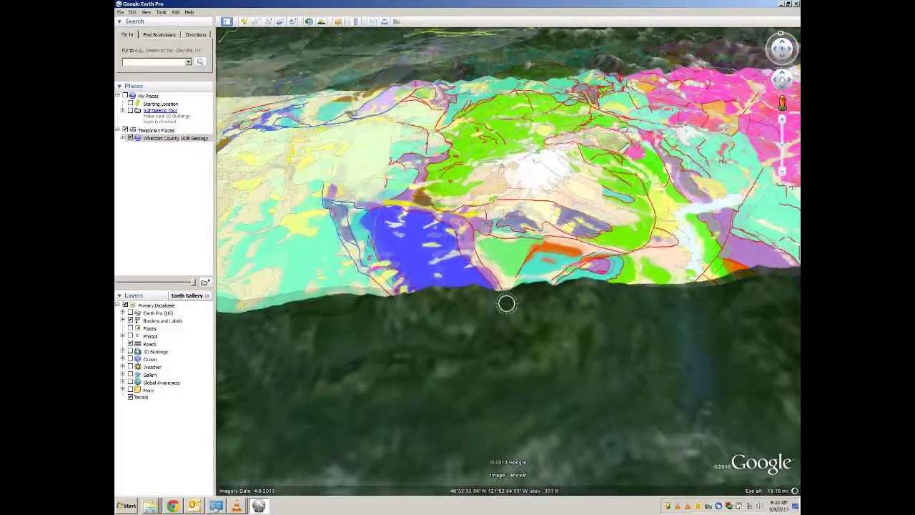
{"action": "middle_click_drag", "start_coordinate": [506, 303], "coordinate": [526, 303]}
{"action": "scroll", "coordinate": [506, 303], "scroll_direction": "down", "scroll_amount": 3}
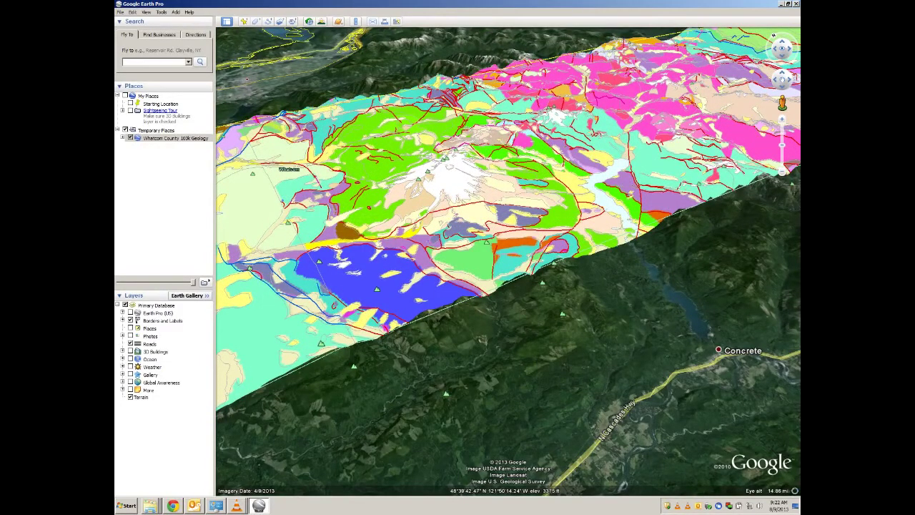
{"action": "left_click", "coordinate": [175, 138]}
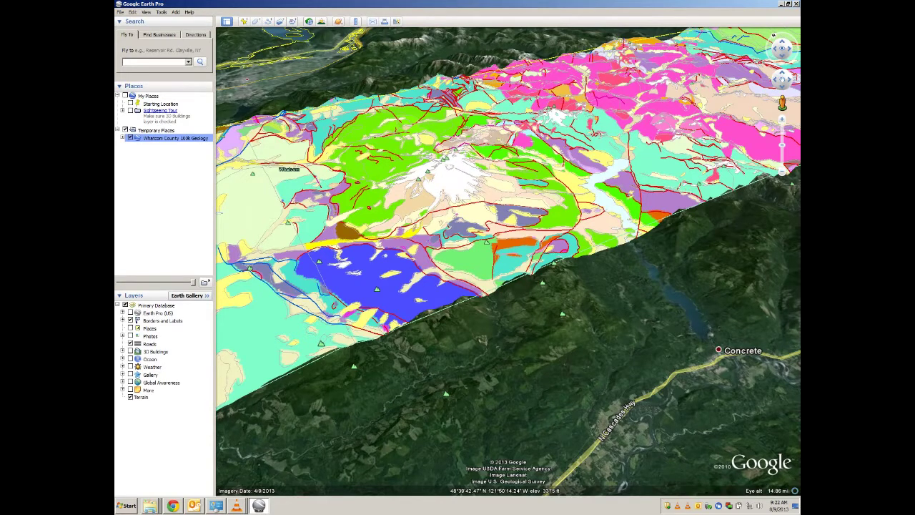
{"action": "left_click", "coordinate": [123, 137]}
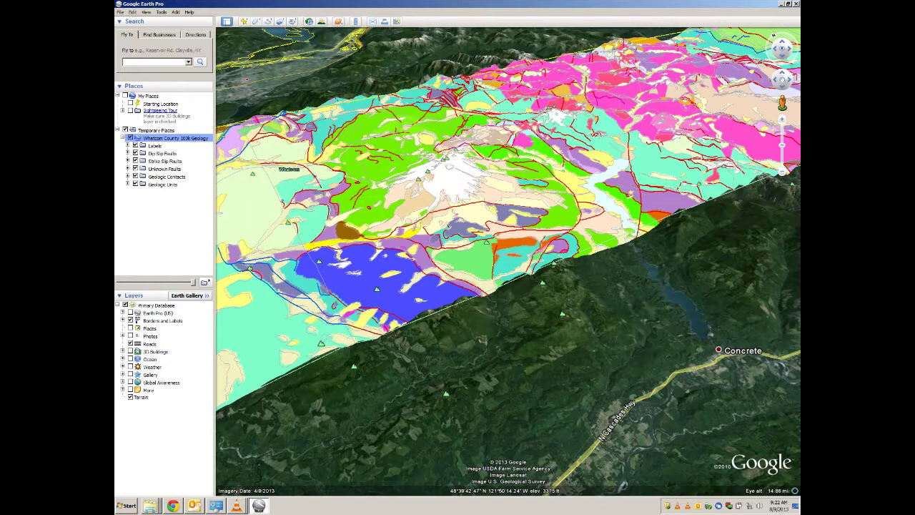
Go through the geology sublayers to Geologic Units, hide that layer and show it again
{"action": "left_click", "coordinate": [155, 145]}
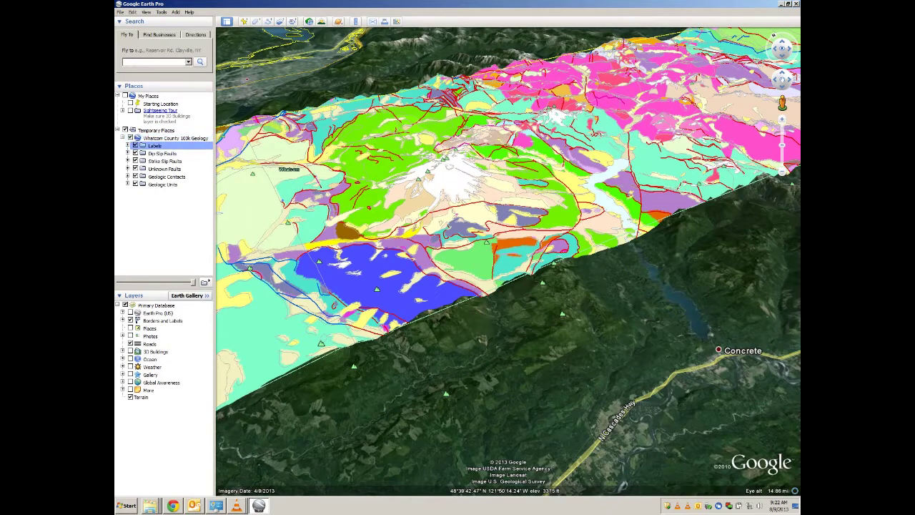
{"action": "key", "text": "Down"}
{"action": "key", "text": "Down"}
{"action": "key", "text": "Down"}
{"action": "key", "text": "Down"}
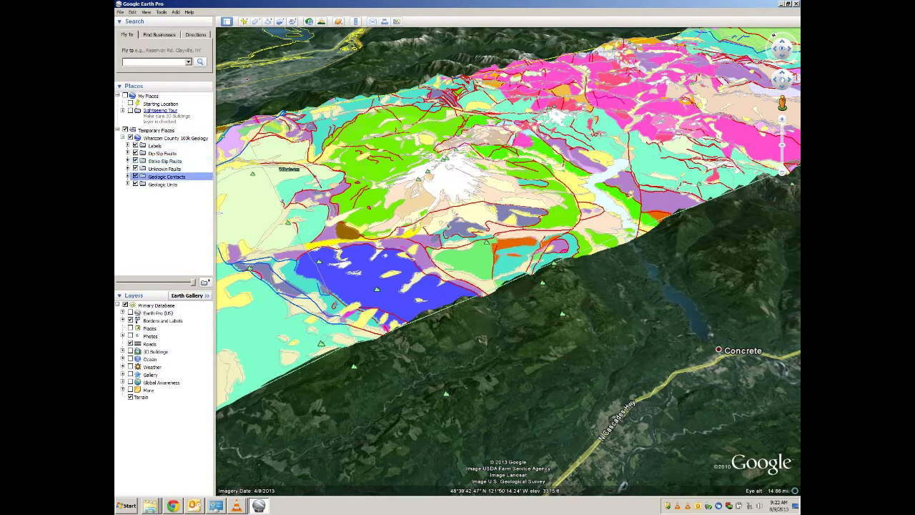
{"action": "key", "text": "Down"}
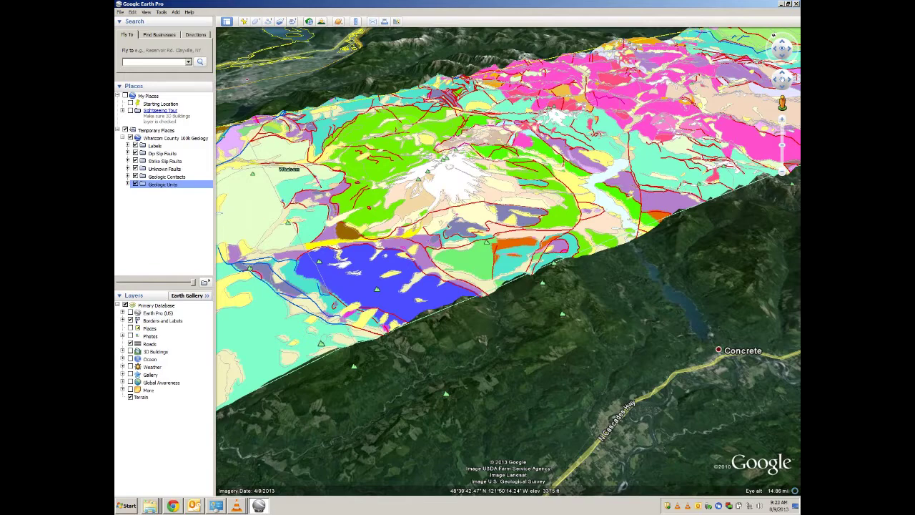
{"action": "key", "text": "space"}
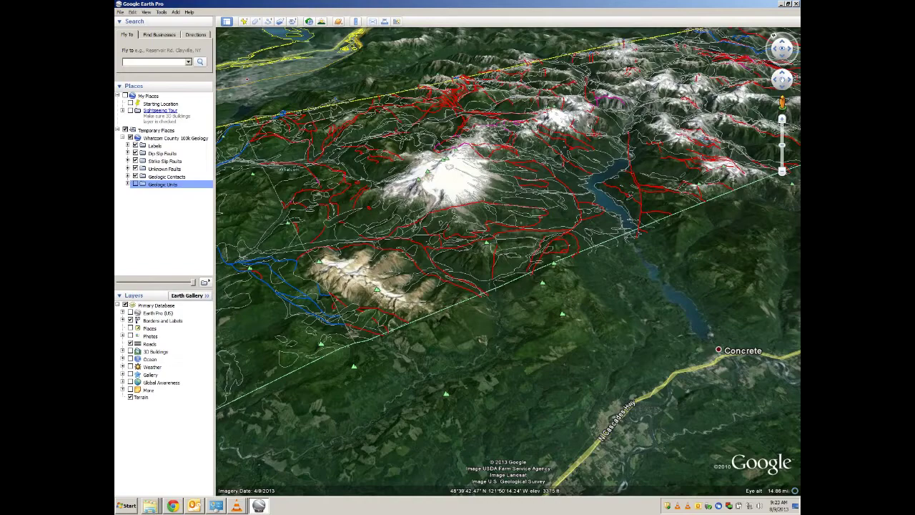
{"action": "key", "text": "space"}
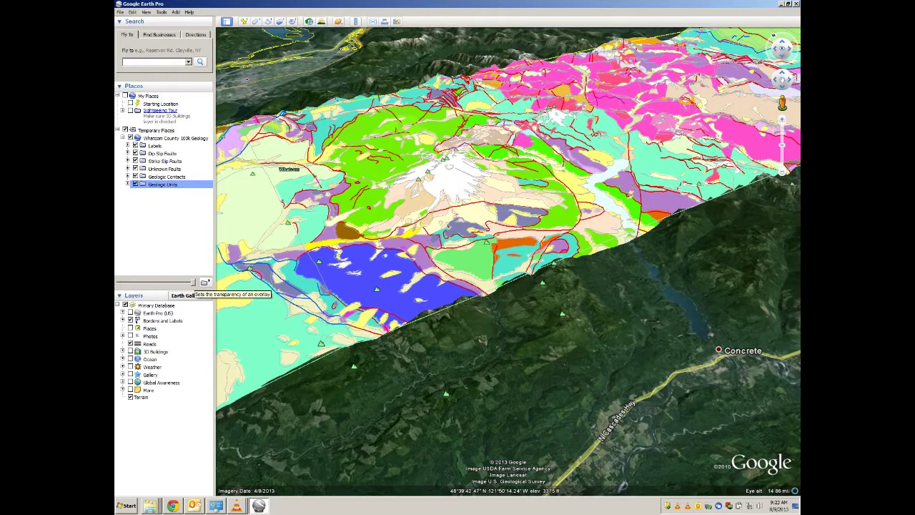
Make the Geologic Units layer semi-transparent so the satellite imagery shows through its colors
{"action": "left_click", "coordinate": [193, 282]}
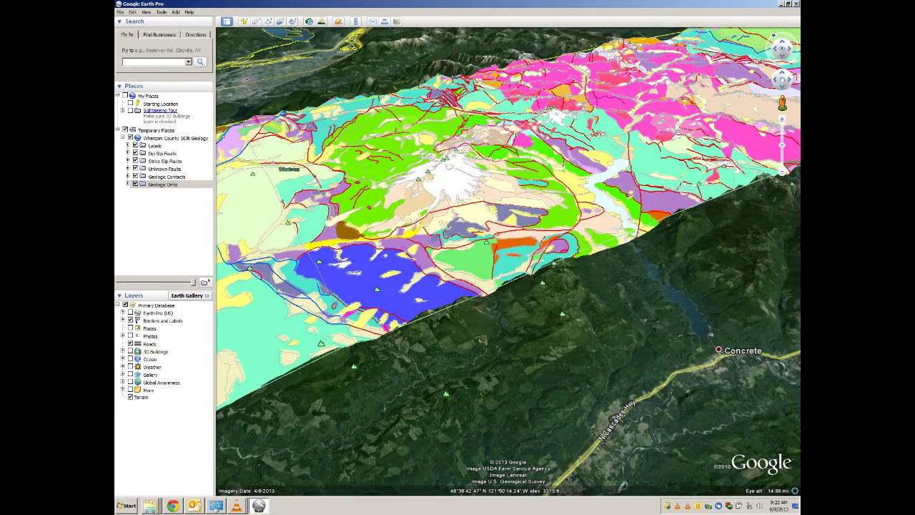
{"action": "left_click_drag", "start_coordinate": [192, 282], "coordinate": [129, 282]}
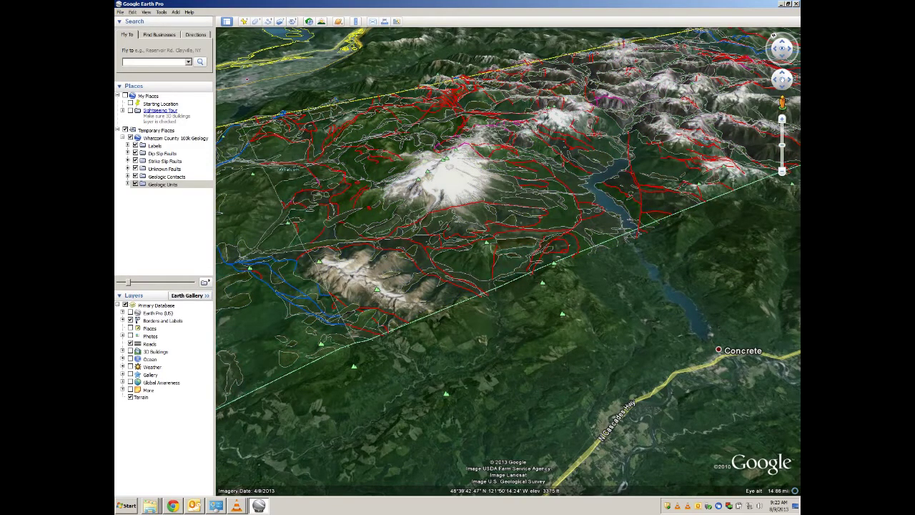
{"action": "left_click_drag", "start_coordinate": [129, 283], "coordinate": [170, 282]}
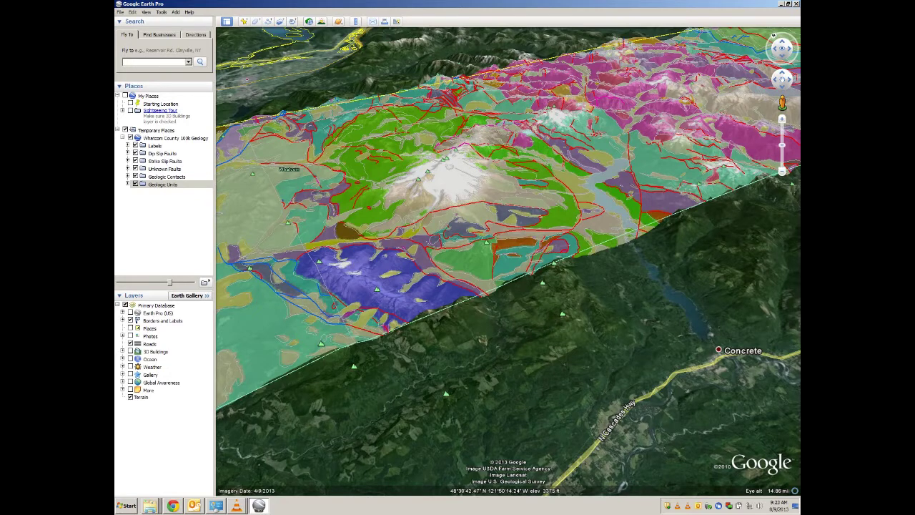
Switch the Terrain layer off and on again to compare the flat and 3D surface
{"action": "left_click", "coordinate": [141, 397]}
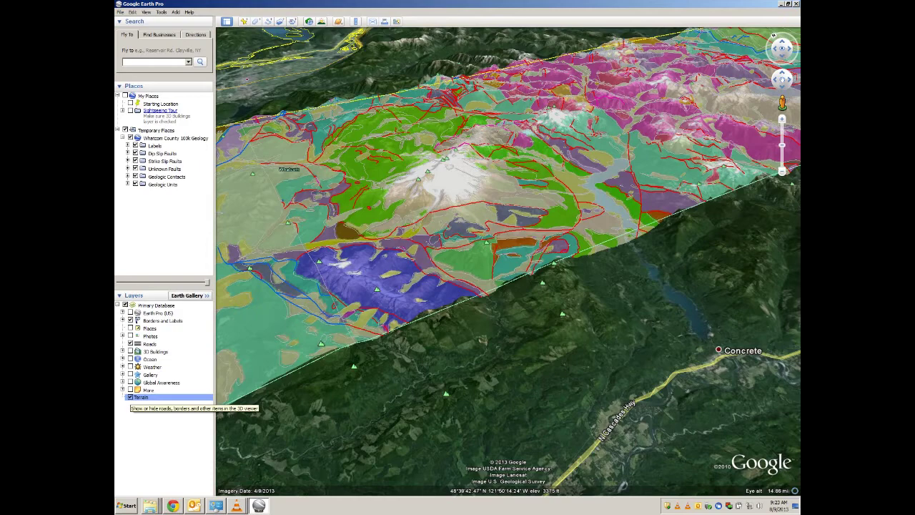
{"action": "left_click", "coordinate": [130, 397]}
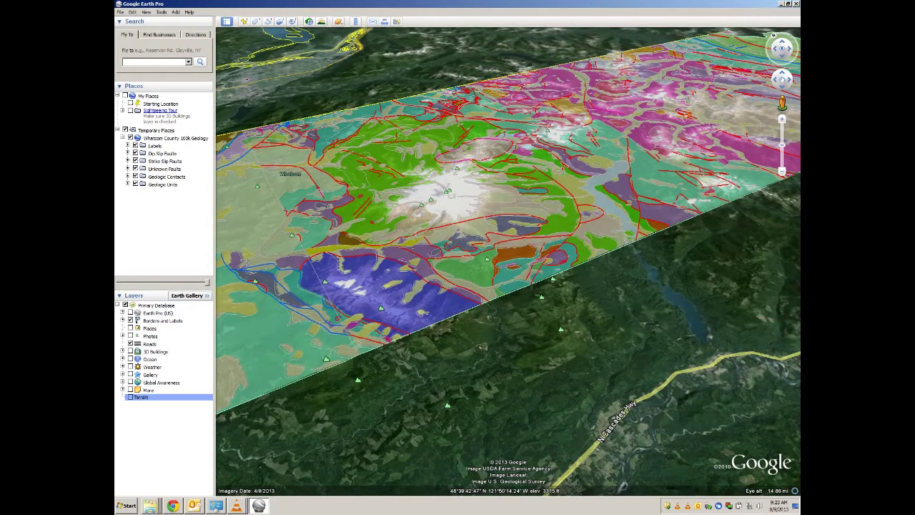
{"action": "left_click", "coordinate": [130, 397]}
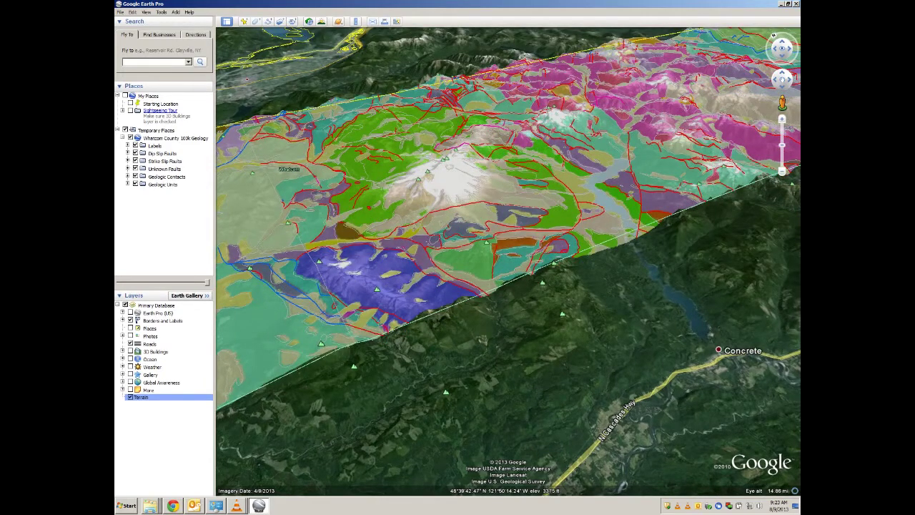
Try elevation exaggeration values of 2 and .5 in the 3D view options and discard the changes
{"action": "left_click", "coordinate": [162, 12]}
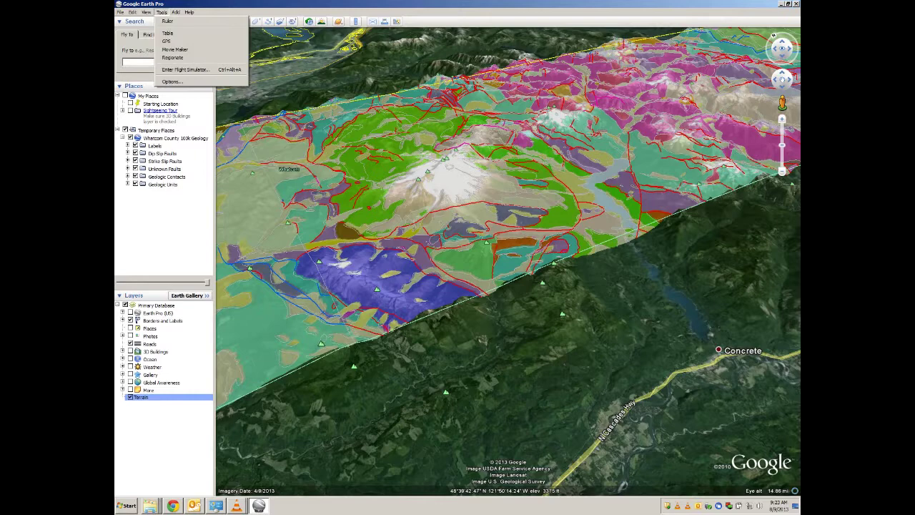
{"action": "left_click", "coordinate": [171, 81]}
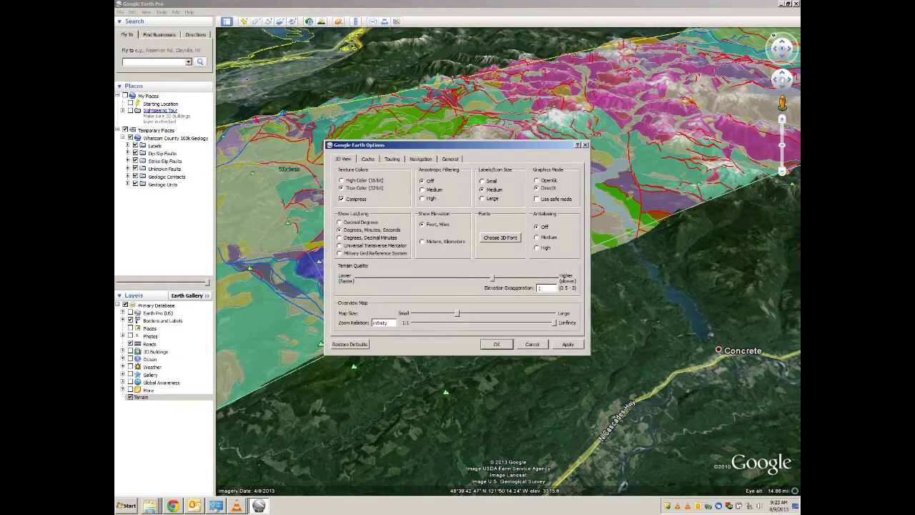
{"action": "mouse_move", "coordinate": [492, 279]}
{"action": "left_mouse_down"}
{"action": "mouse_move", "coordinate": [380, 278]}
{"action": "mouse_move", "coordinate": [490, 278]}
{"action": "left_mouse_up"}
{"action": "type", "text": "2"}
{"action": "double_click", "coordinate": [540, 287]}
{"action": "type", "text": ".5"}
{"action": "left_click", "coordinate": [532, 343]}
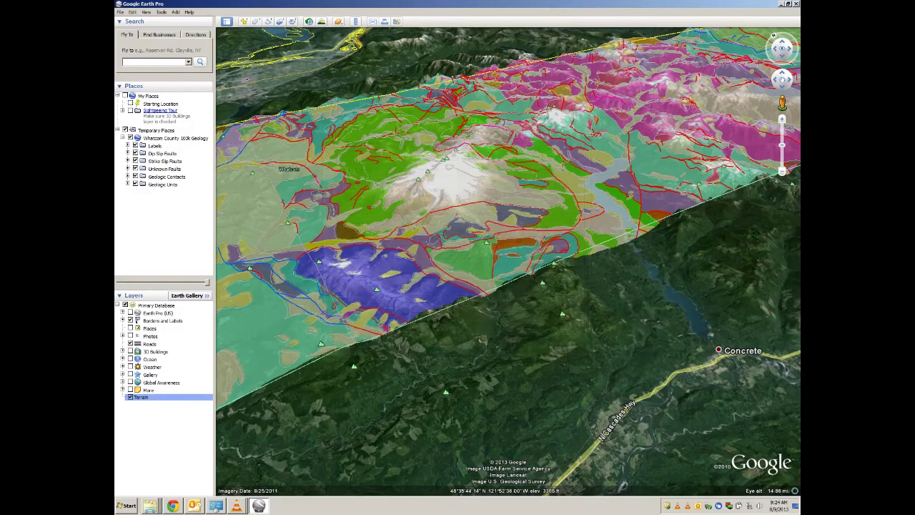
View the attribute balloons of the green KJm(n1) unit, a nearby fault and a geologic contact
{"action": "scroll", "coordinate": [420, 212], "scroll_direction": "down", "scroll_amount": 3}
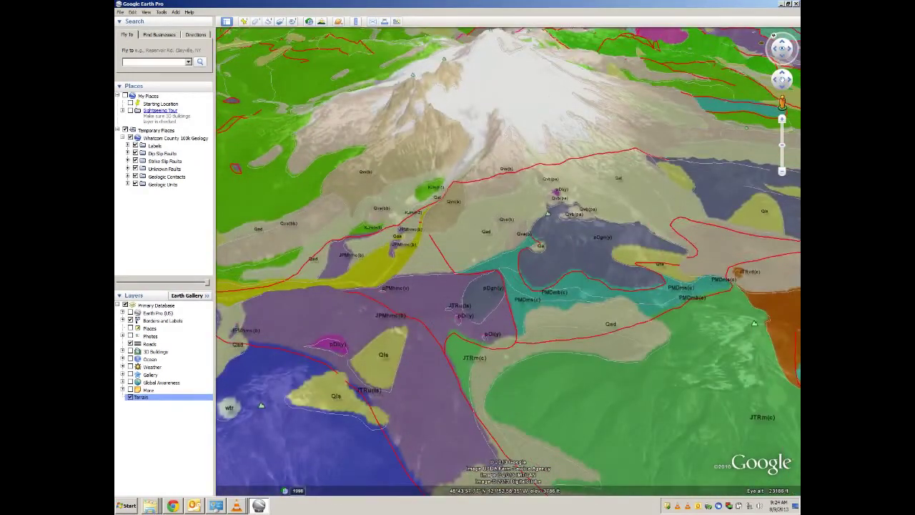
{"action": "left_click_drag", "start_coordinate": [419, 219], "coordinate": [616, 388]}
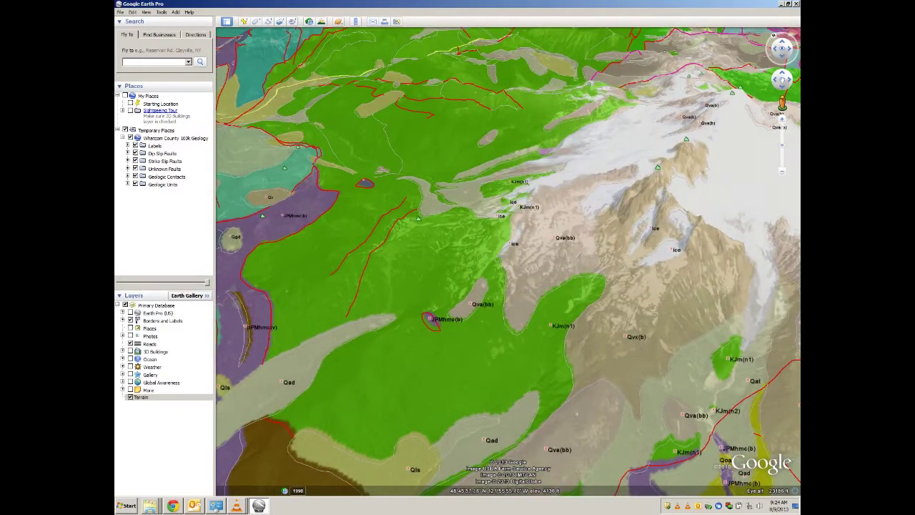
{"action": "left_click", "coordinate": [389, 357]}
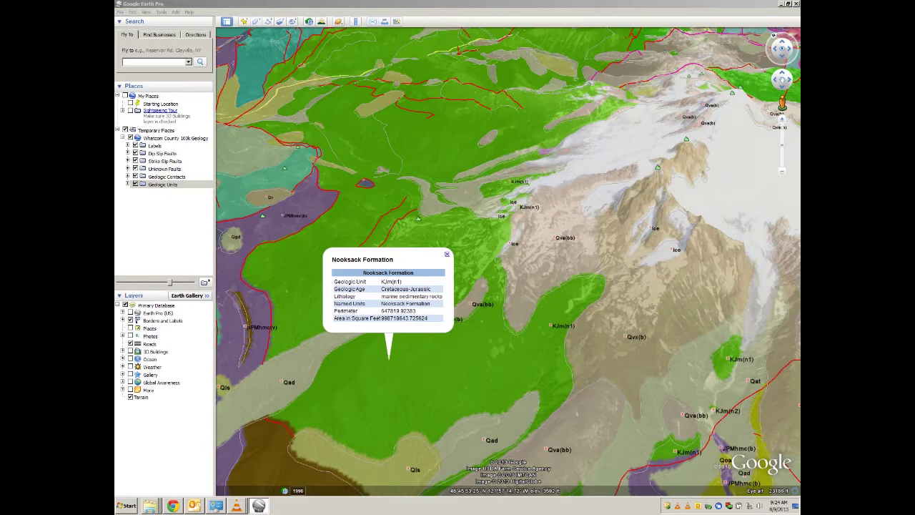
{"action": "left_click", "coordinate": [284, 424]}
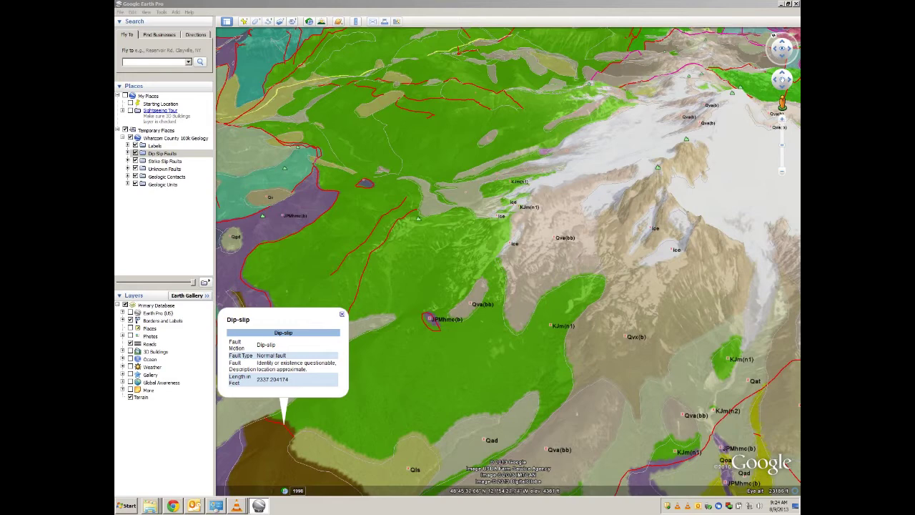
{"action": "left_click", "coordinate": [516, 331]}
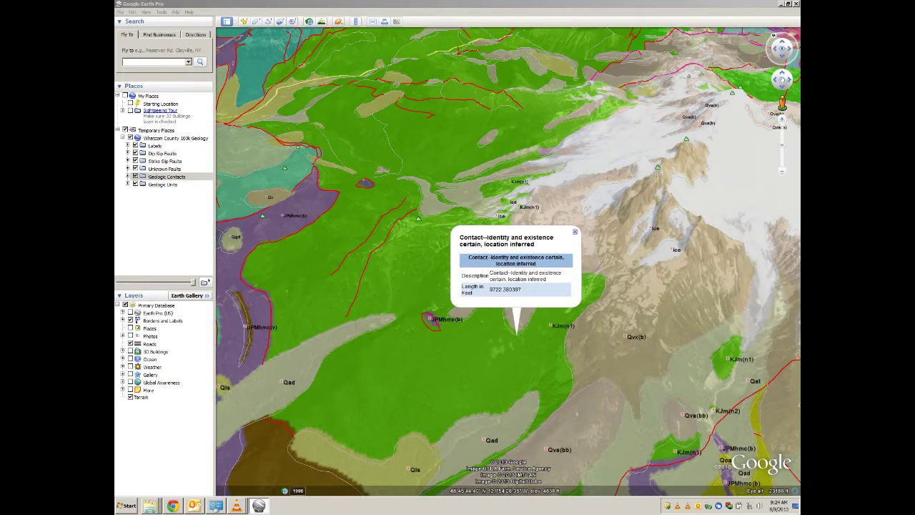
{"action": "left_click", "coordinate": [575, 231]}
View the attributes of the brown Qvx(b) geologic unit below Colfax Peak and close its balloon
{"action": "middle_click_drag", "start_coordinate": [572, 226], "coordinate": [624, 226]}
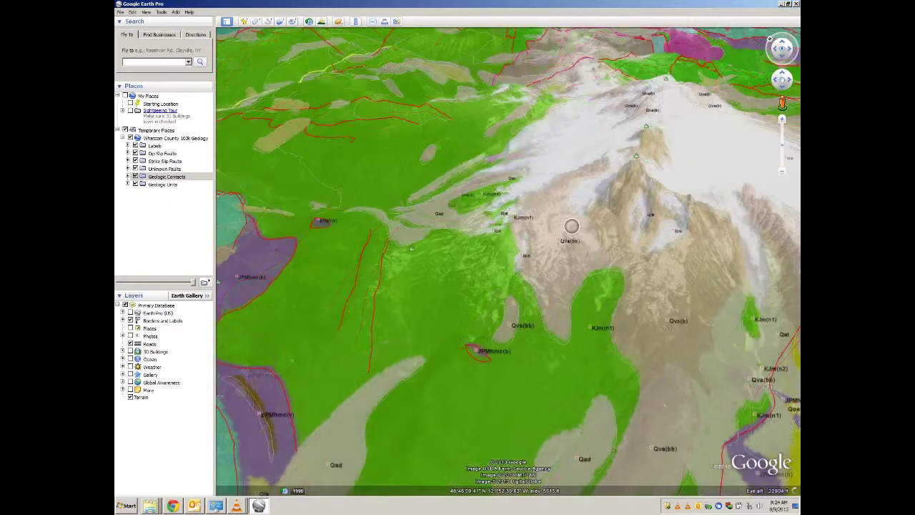
{"action": "left_click_drag", "start_coordinate": [617, 223], "coordinate": [616, 330]}
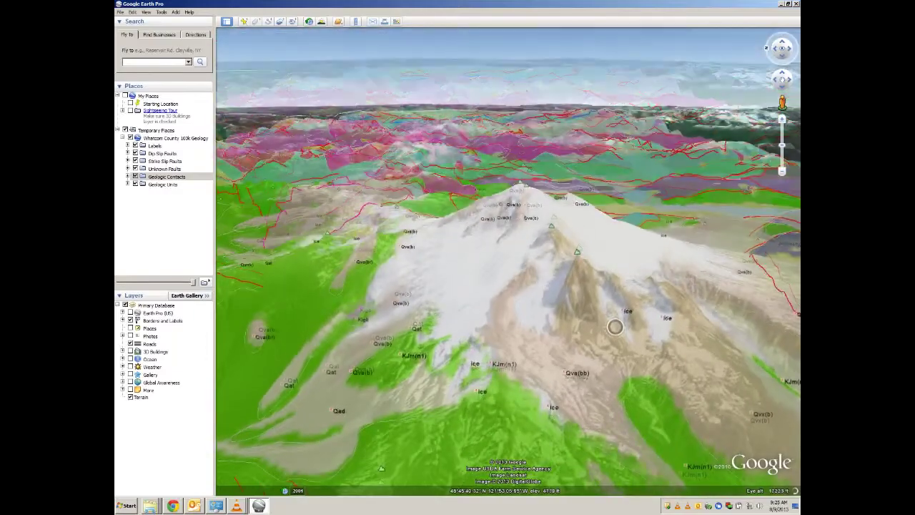
{"action": "middle_click_drag", "start_coordinate": [616, 326], "coordinate": [616, 326]}
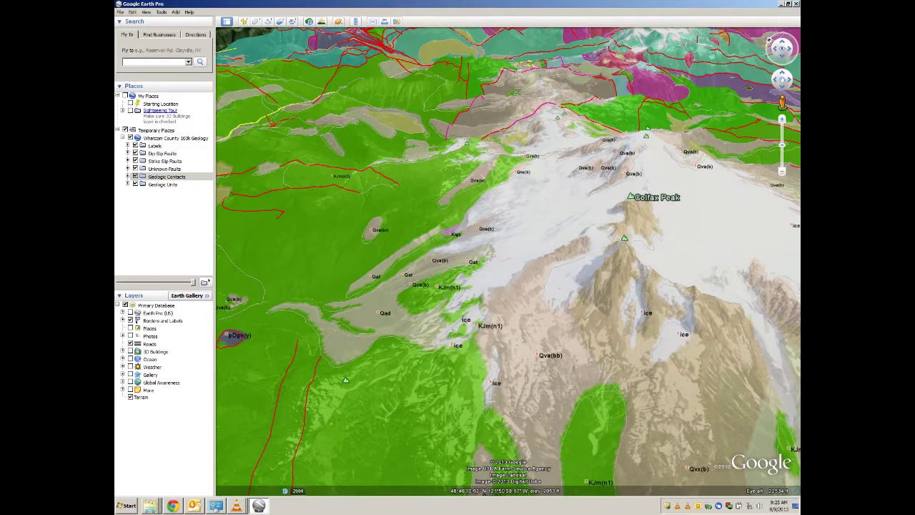
{"action": "left_click", "coordinate": [614, 289]}
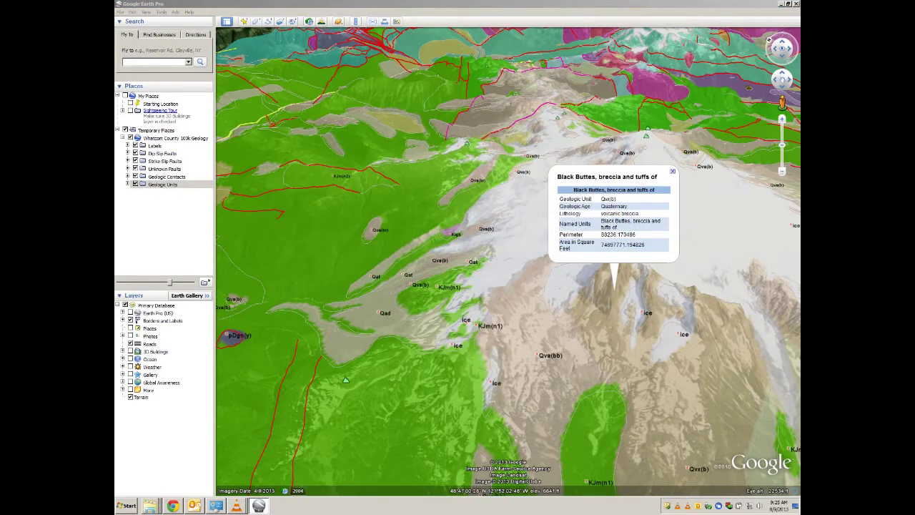
{"action": "left_click", "coordinate": [672, 171]}
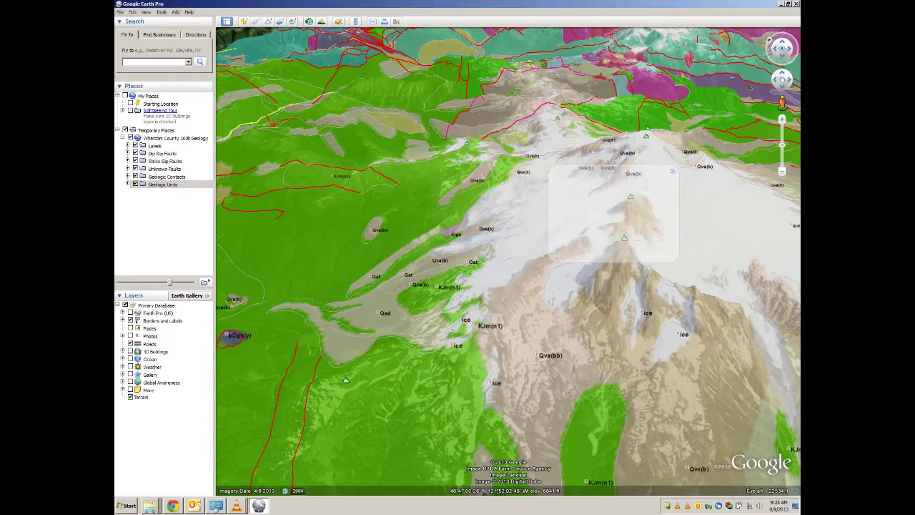